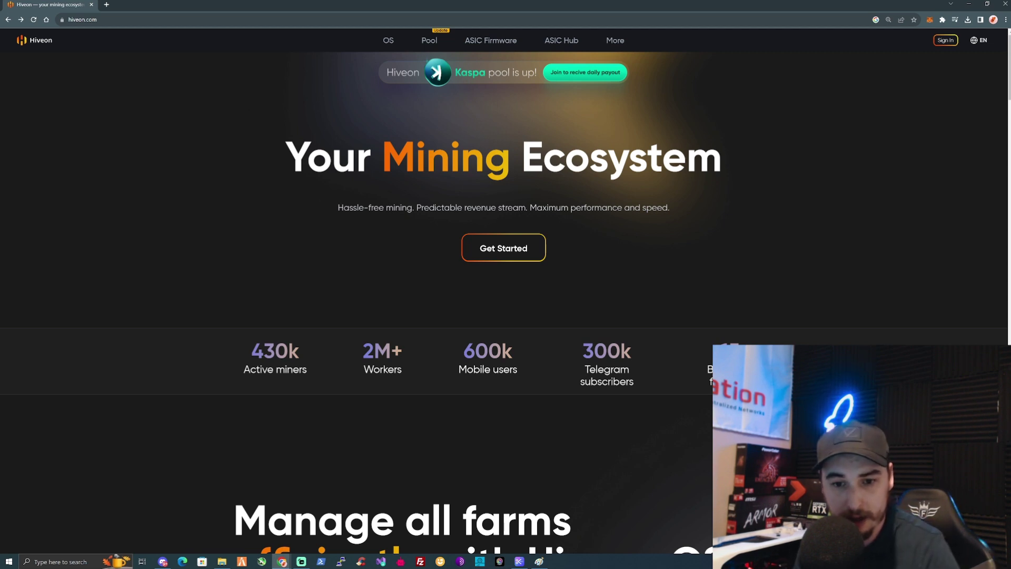
Scroll the homepage to the Hiveon OS dashboard preview showing 213 workers and 1131 GPUs.
scroll(369, 211, down, 5)
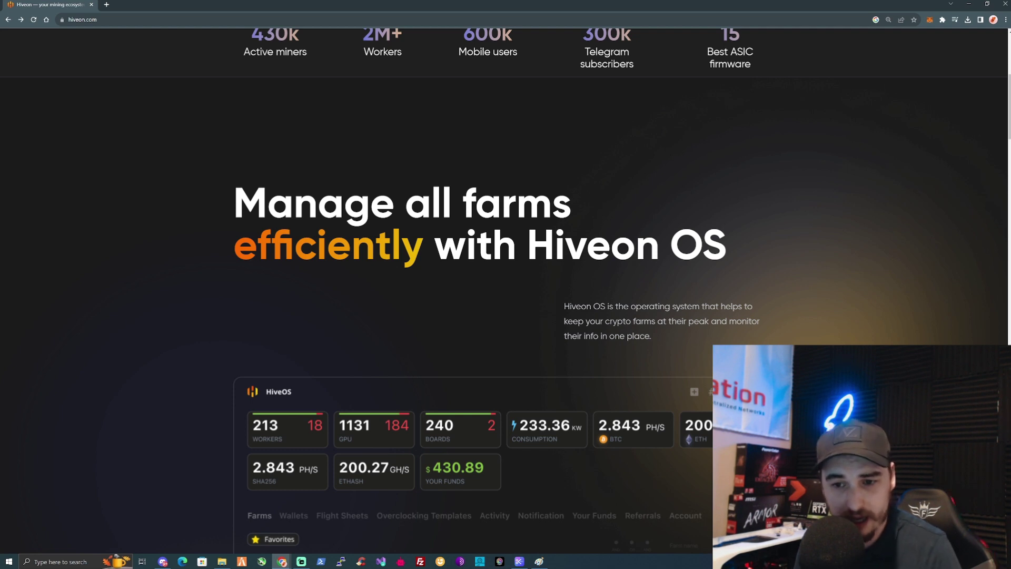
scroll(697, 260, down, 2)
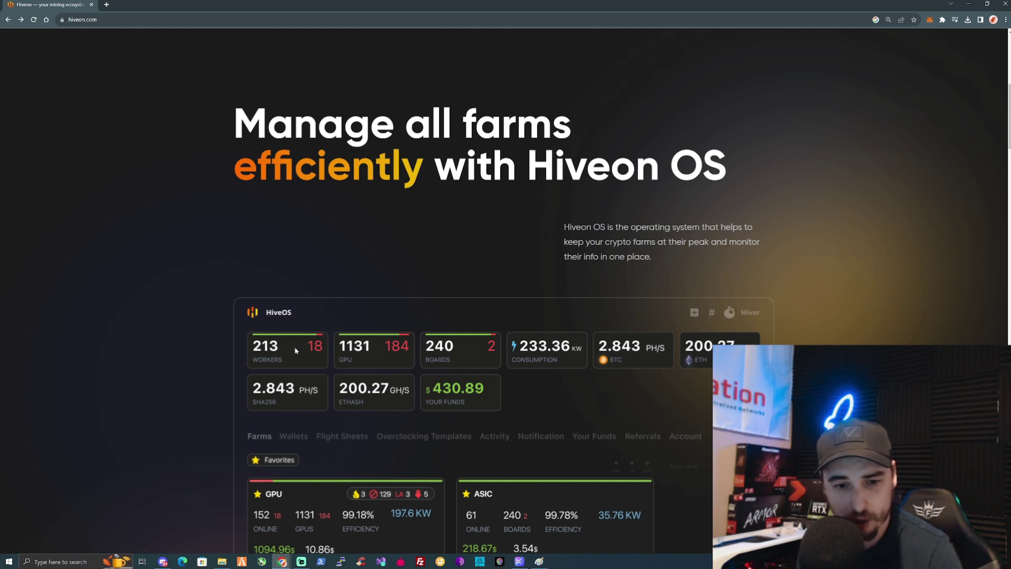
scroll(294, 357, down, 2)
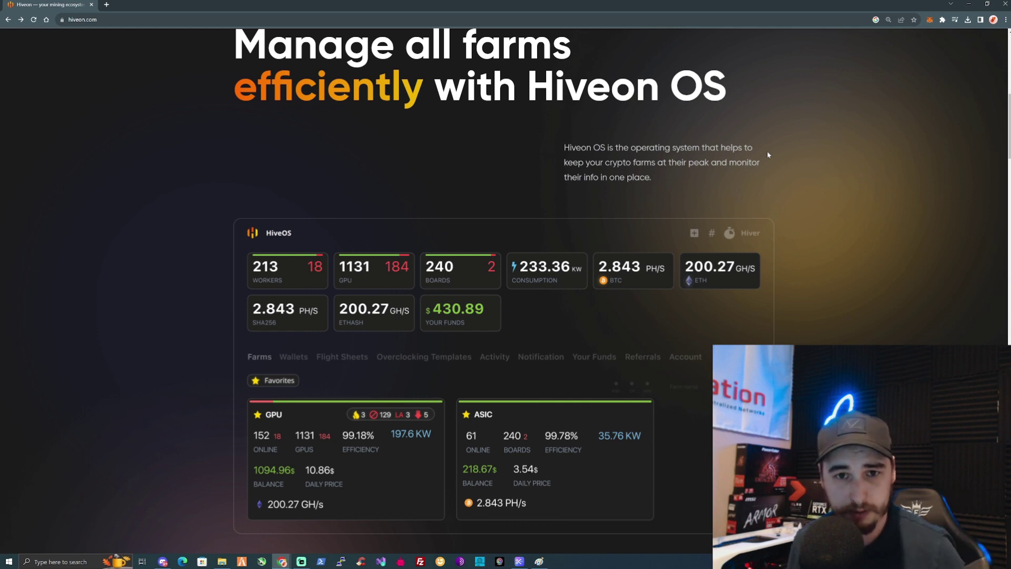
Go to the footer's Hiveon OS Pricing link and open the Start, Personal and Business plans page.
scroll(768, 155, down, 10)
scroll(416, 171, down, 9)
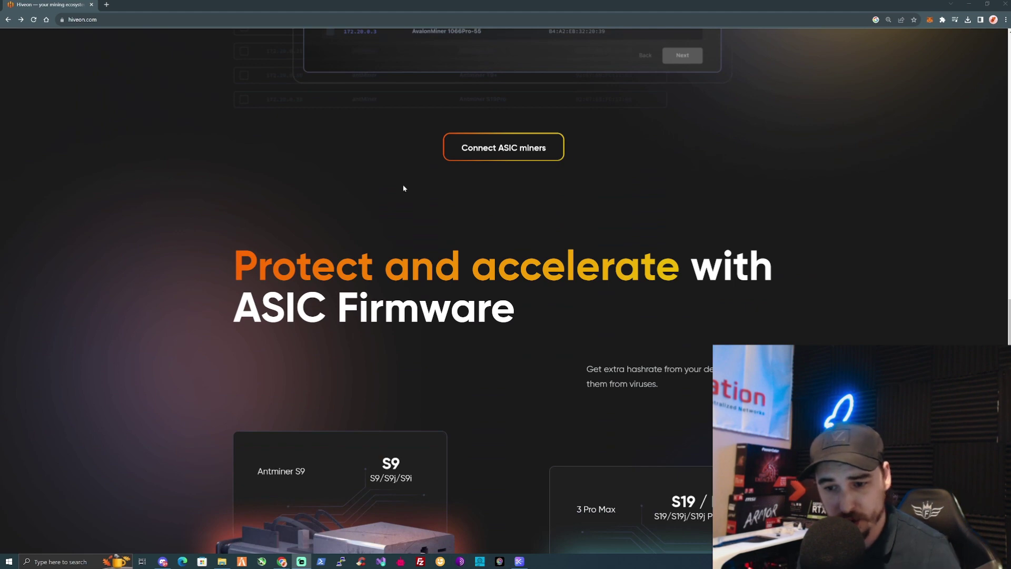
scroll(402, 190, down, 5)
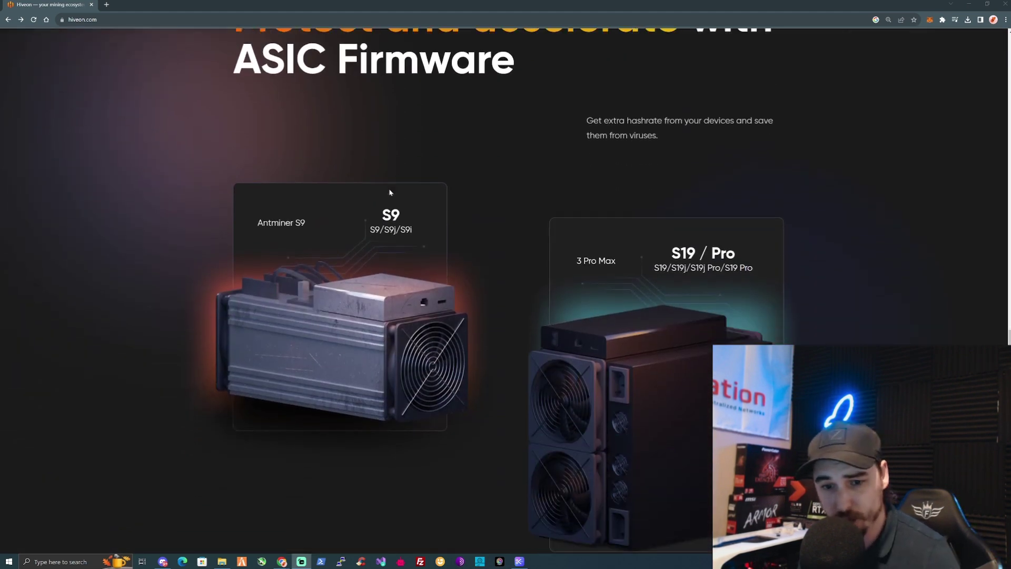
scroll(402, 189, down, 10)
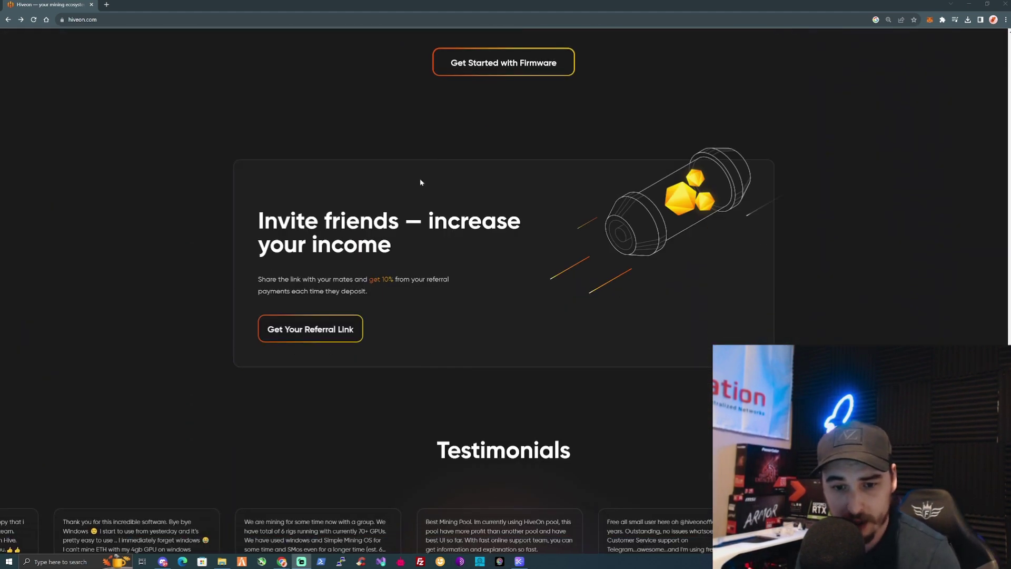
scroll(420, 183, down, 2)
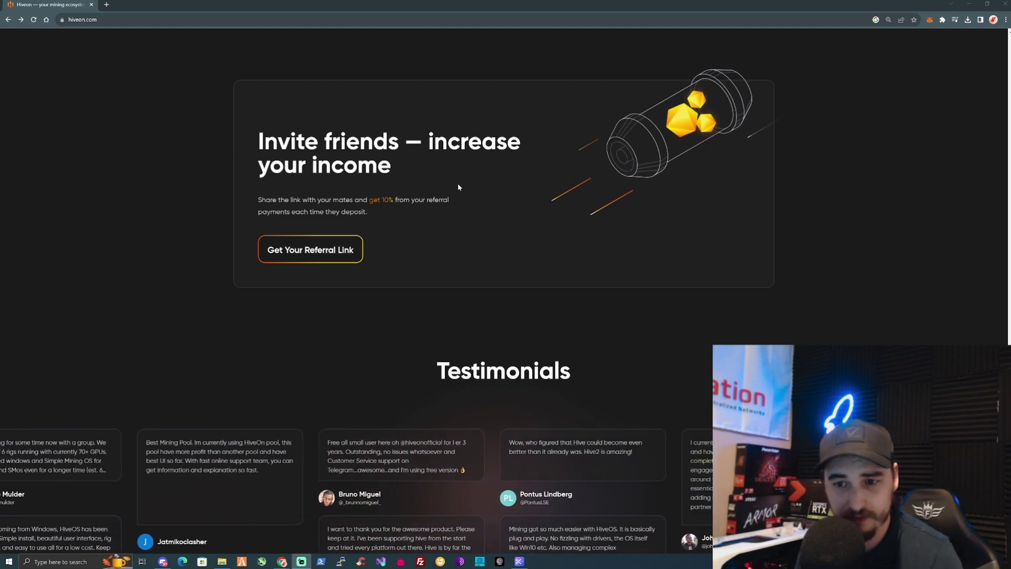
scroll(448, 167, down, 1)
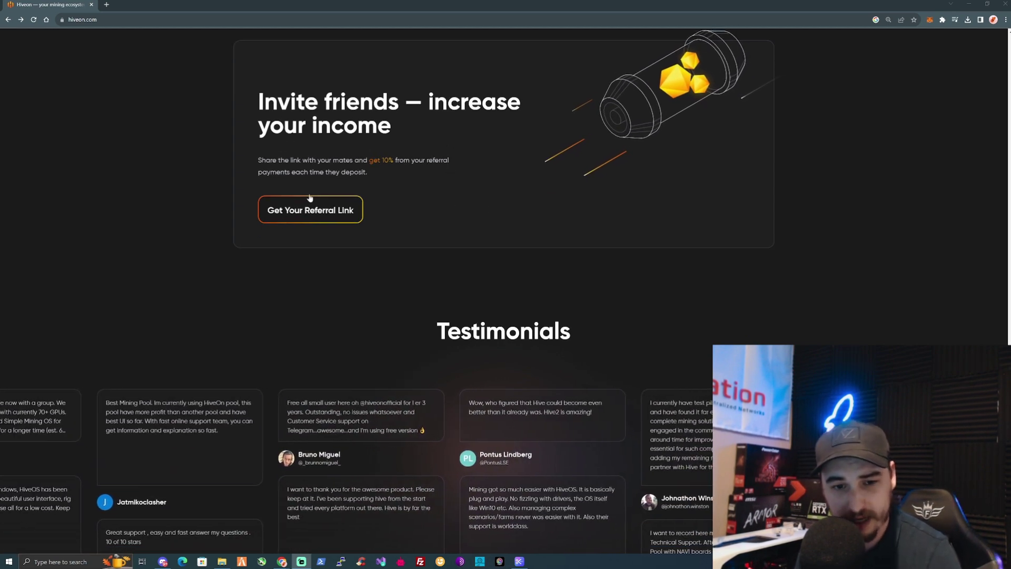
scroll(450, 186, down, 10)
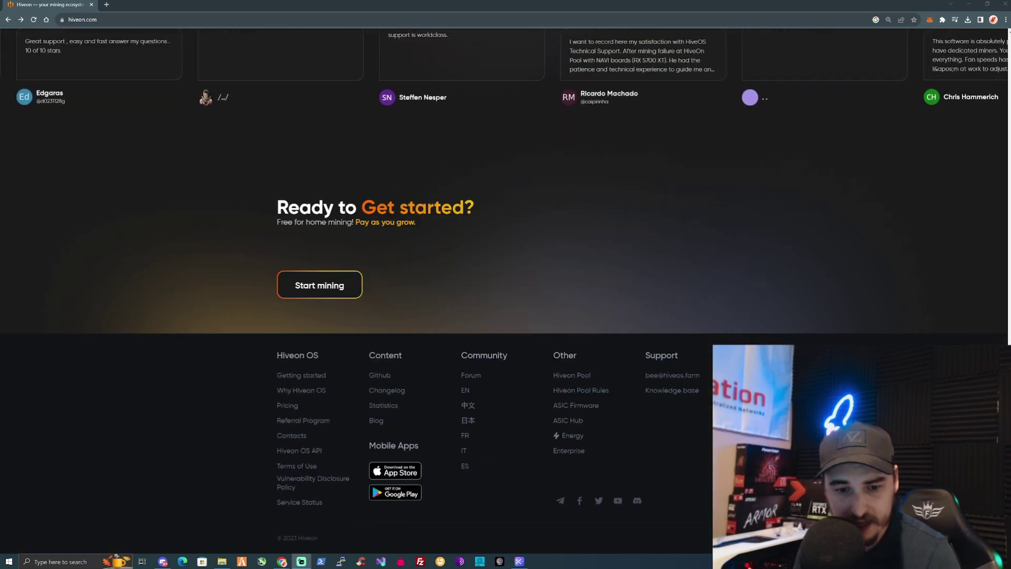
click(288, 405)
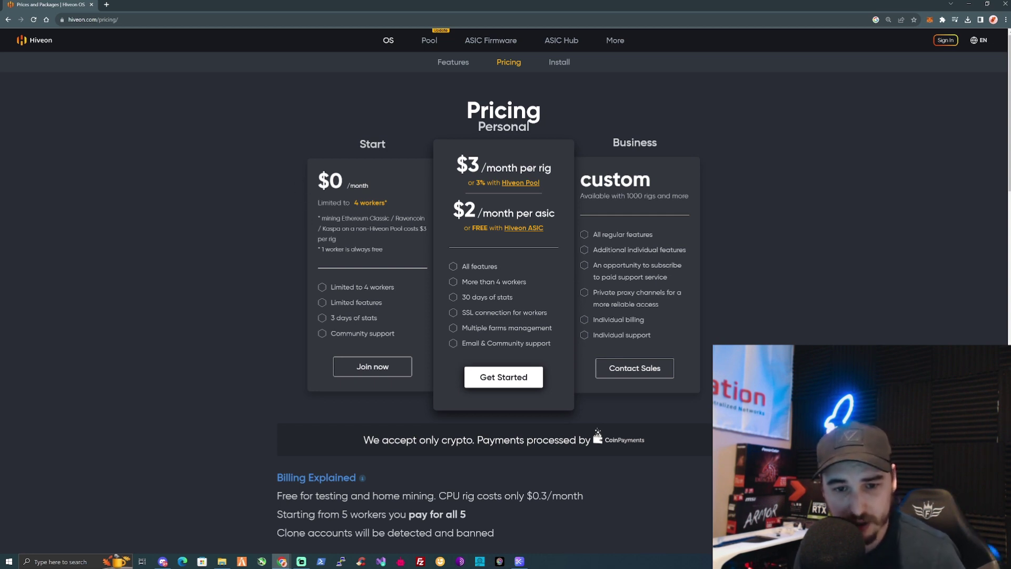
Highlight the pricing notes: non-Hiveon pool footnote, ETC/Ravencoin note, $3 per rig, $2 per ASIC.
drag(320, 218, 410, 252)
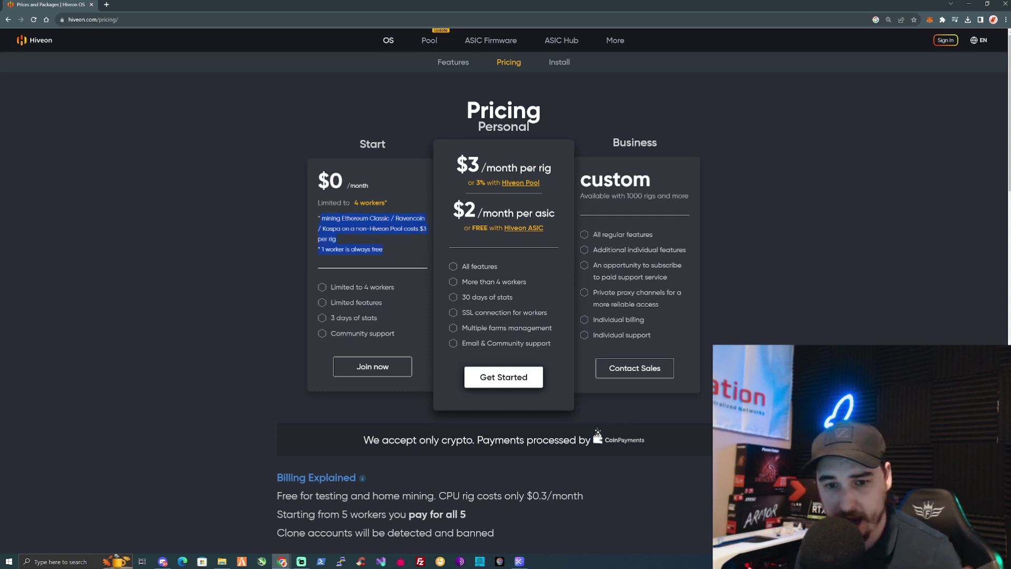
click(410, 252)
drag(337, 218, 426, 229)
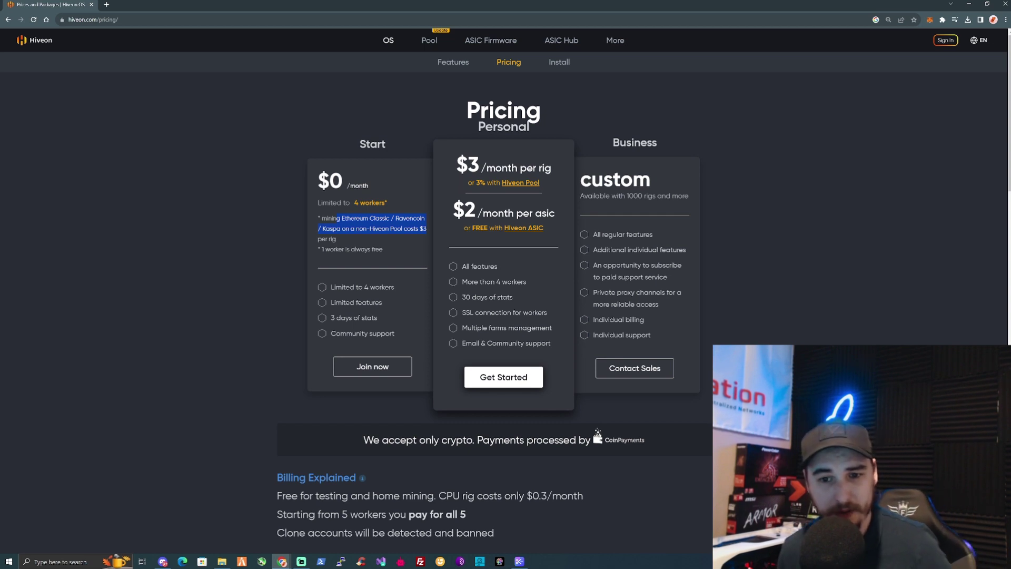
drag(469, 166, 536, 167)
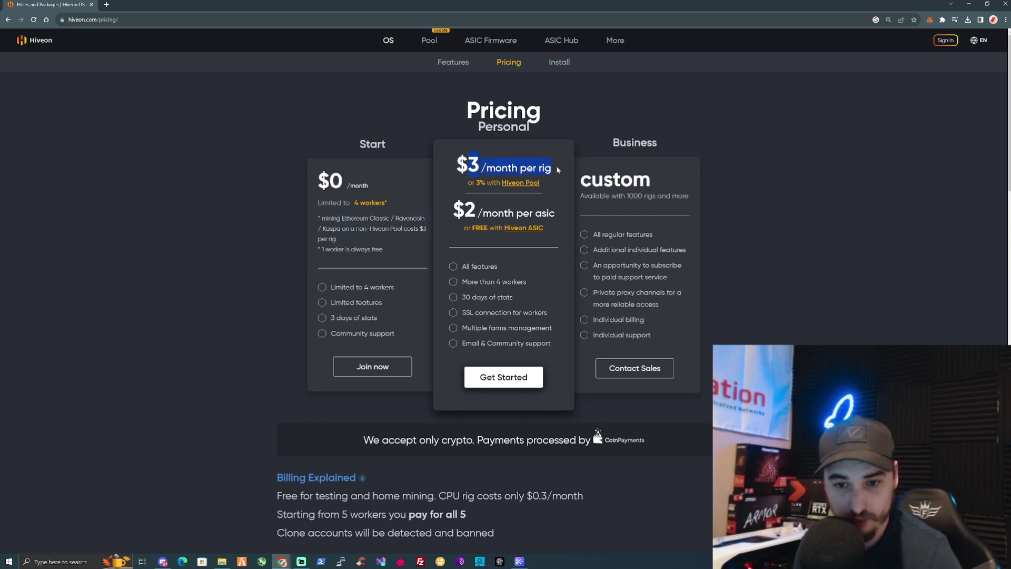
drag(514, 213, 547, 212)
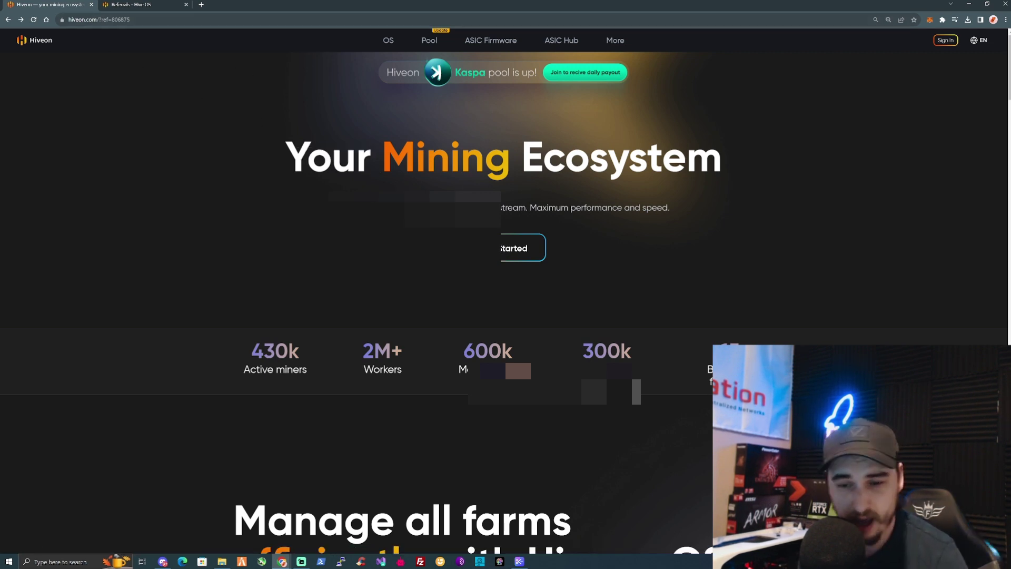
Open the Get Started account sign-up form, then return to the Hive OS Referrals tab.
click(539, 257)
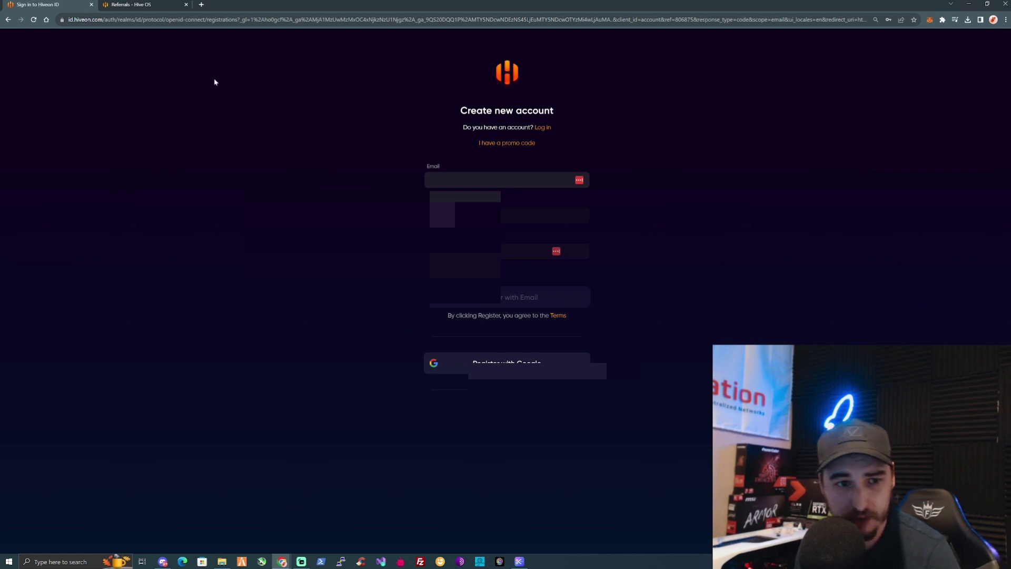
click(126, 3)
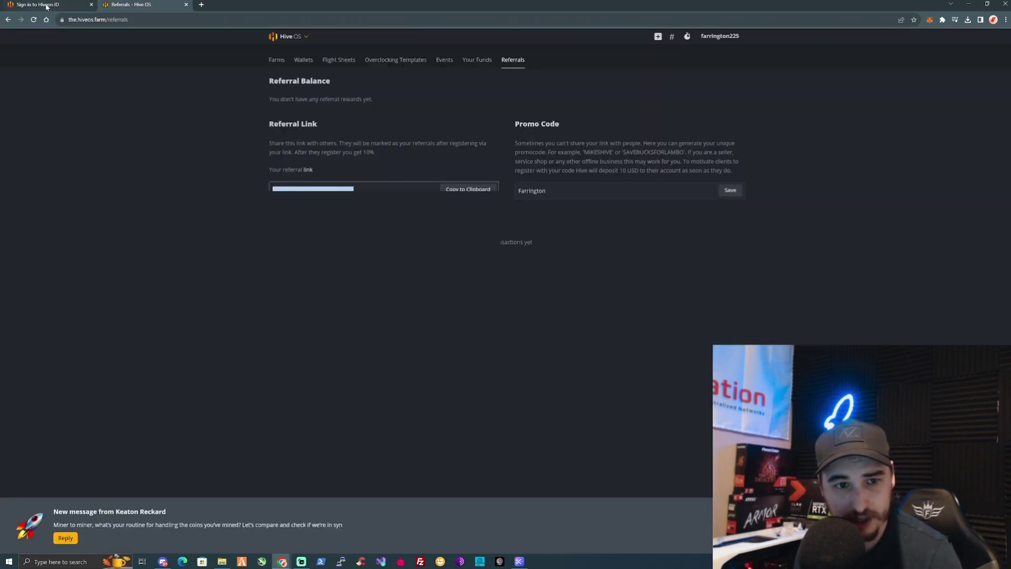
From the Farms list, add a new farm named teswtbench2.
click(277, 60)
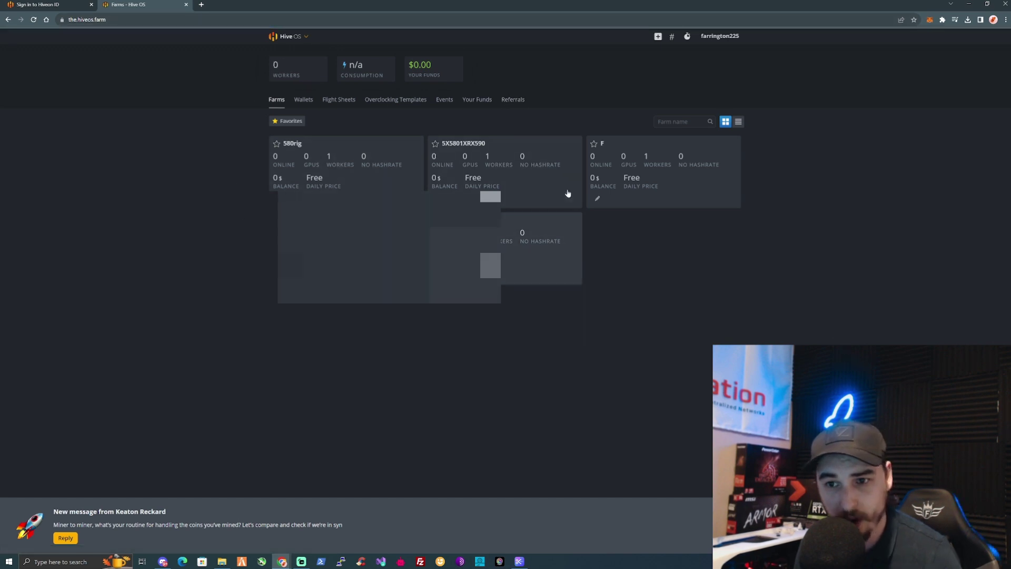
click(658, 37)
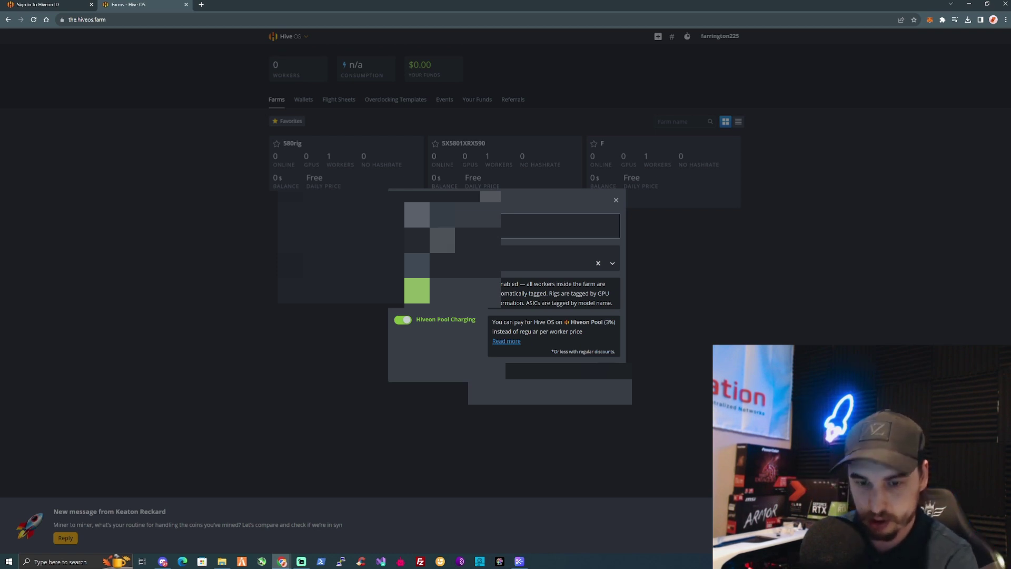
key(Return)
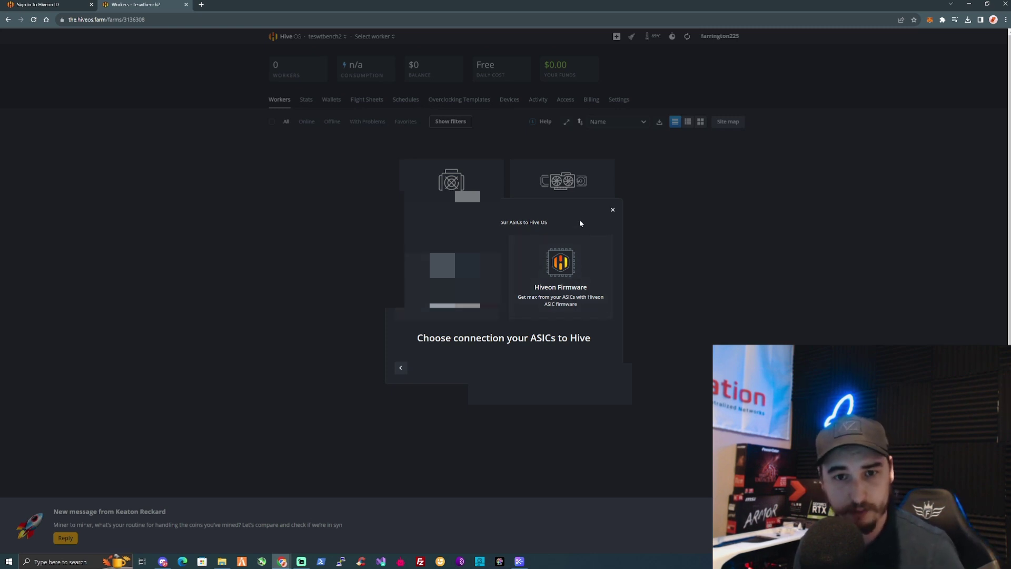
Dismiss the ASIC connection dialog and bring up Add Rig(s) from the Rig(s) card.
click(613, 209)
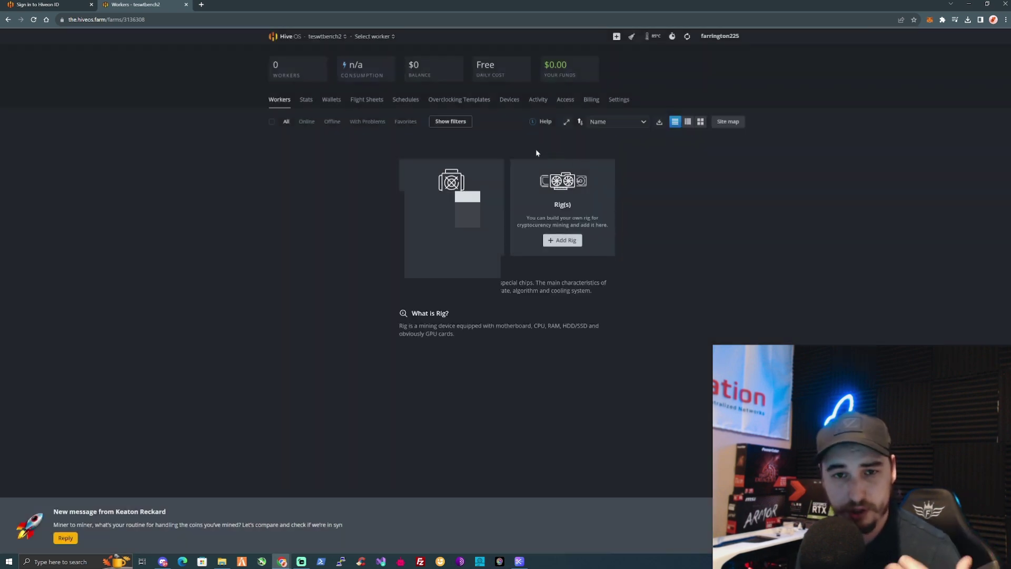
click(562, 241)
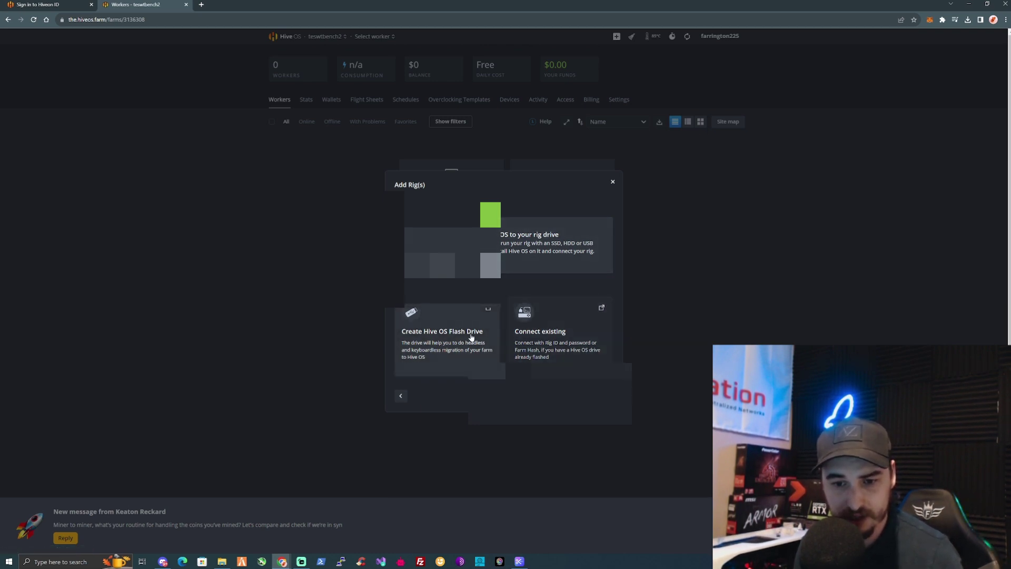
Skim the hive-flasher README on GitHub for flashing and FARM_HASH steps, then return to Hive OS.
click(458, 309)
scroll(306, 108, down, 8)
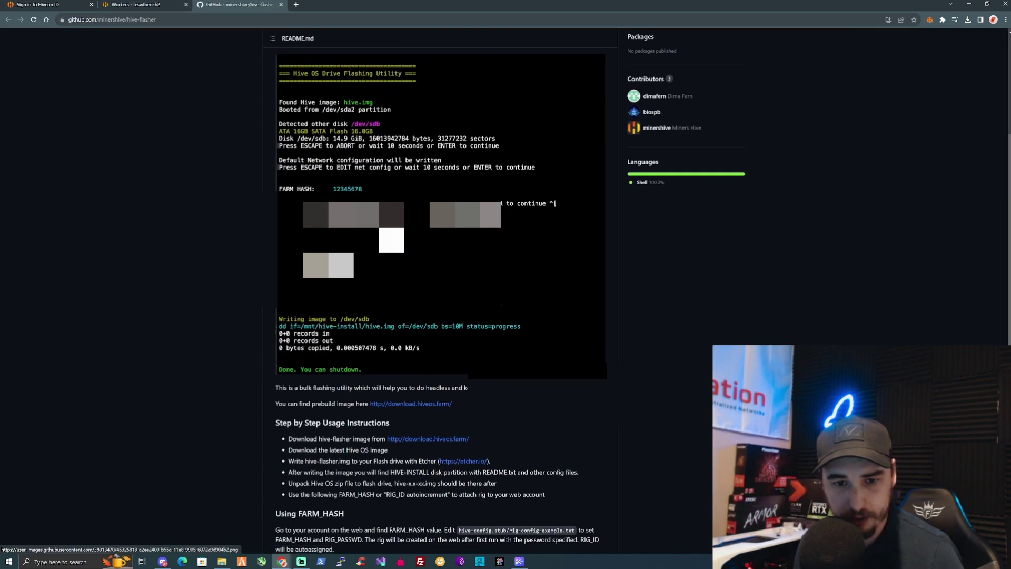
scroll(441, 295, down, 5)
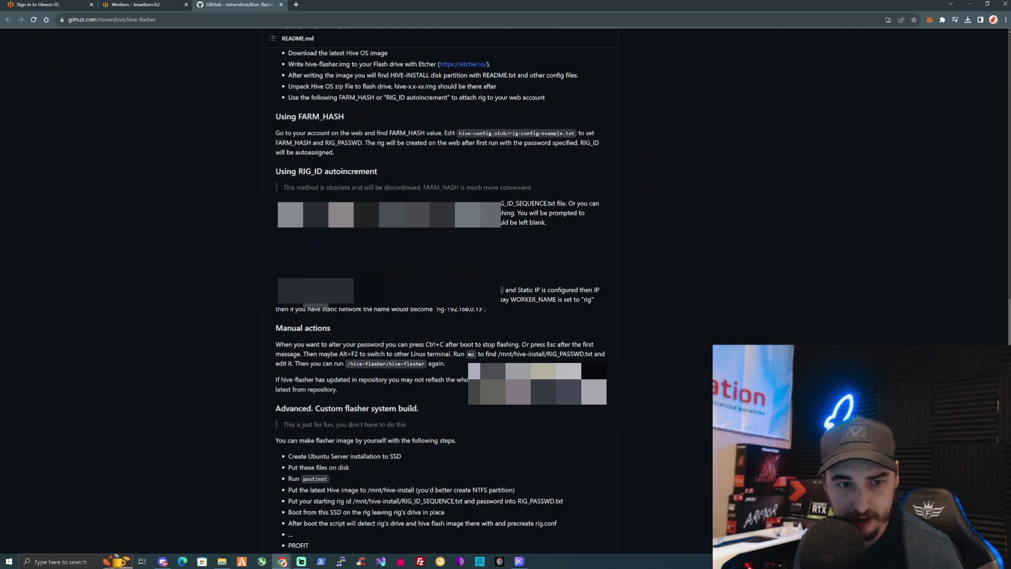
scroll(440, 263, up, 2)
click(138, 5)
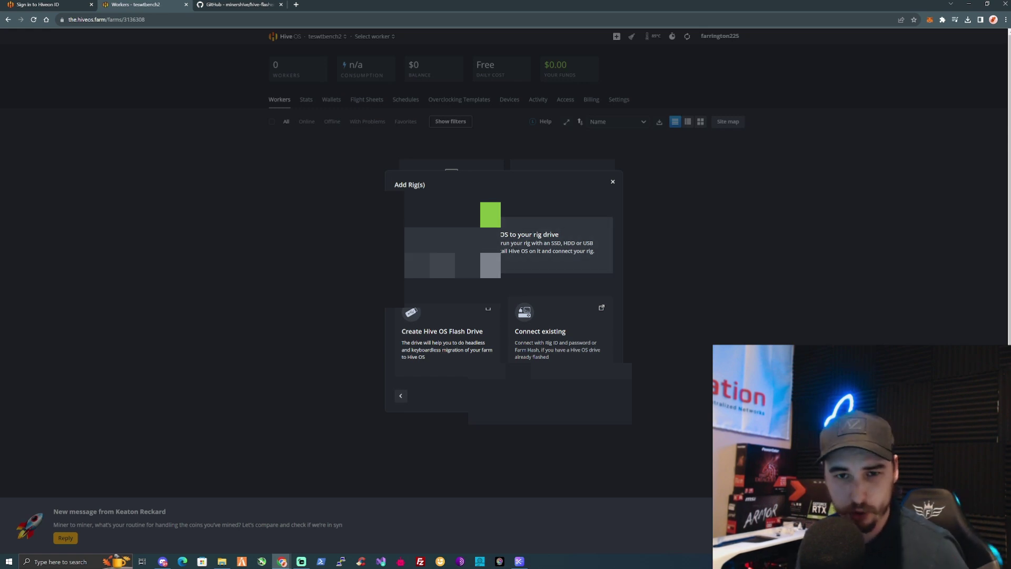
Download the Windows Hive OS installer for installing to a rig drive and launch it.
click(453, 345)
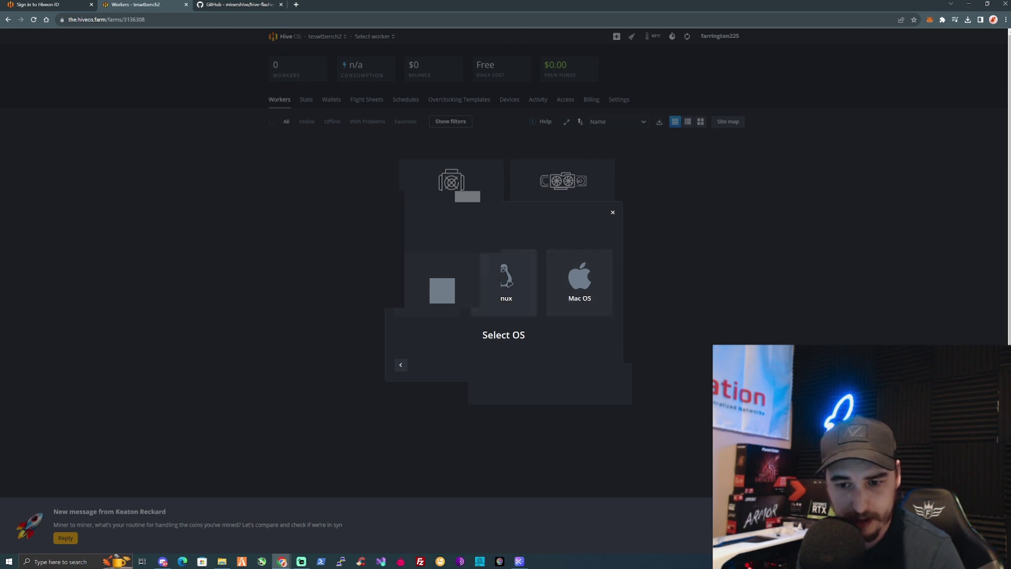
click(470, 311)
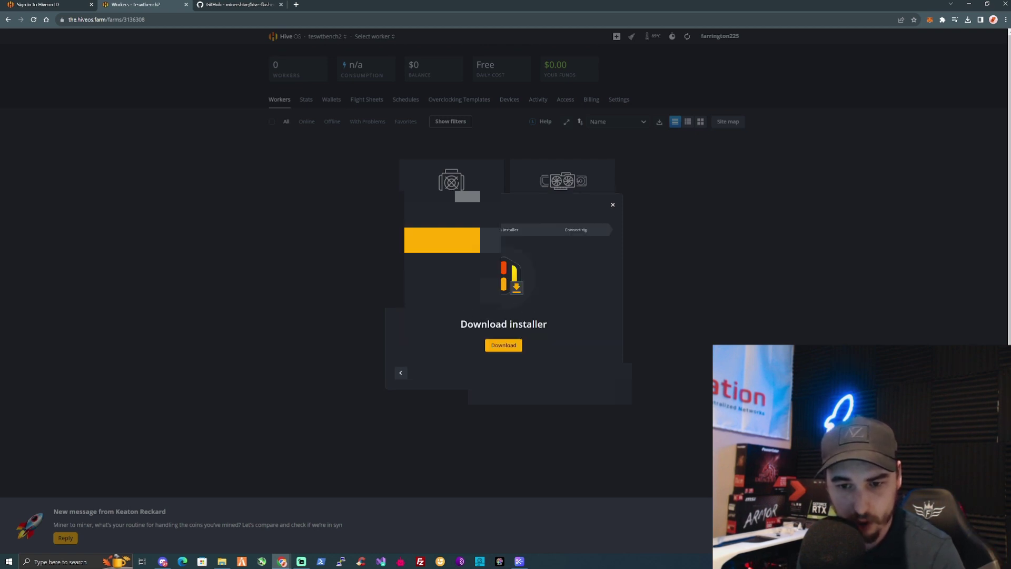
click(504, 345)
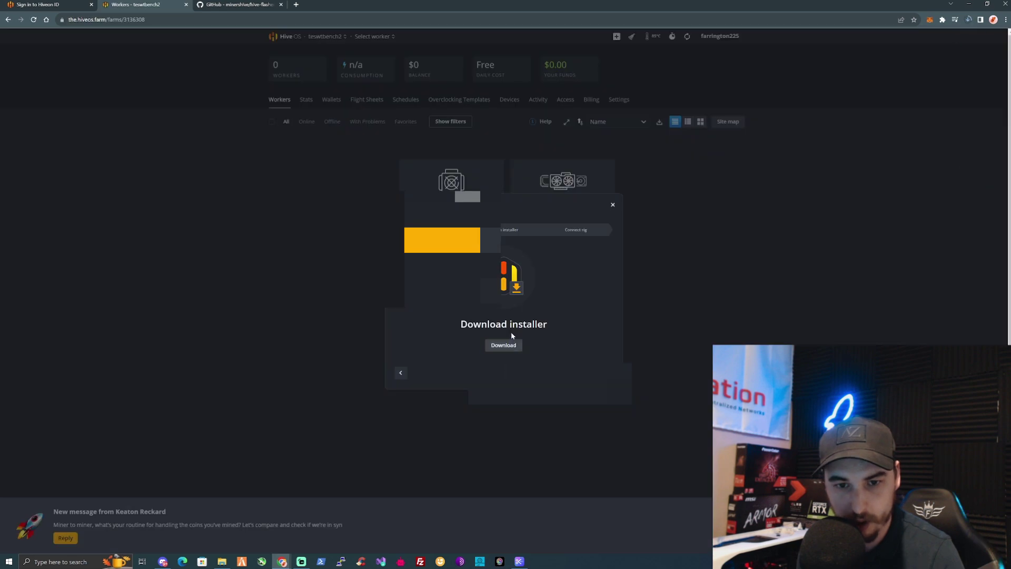
click(968, 20)
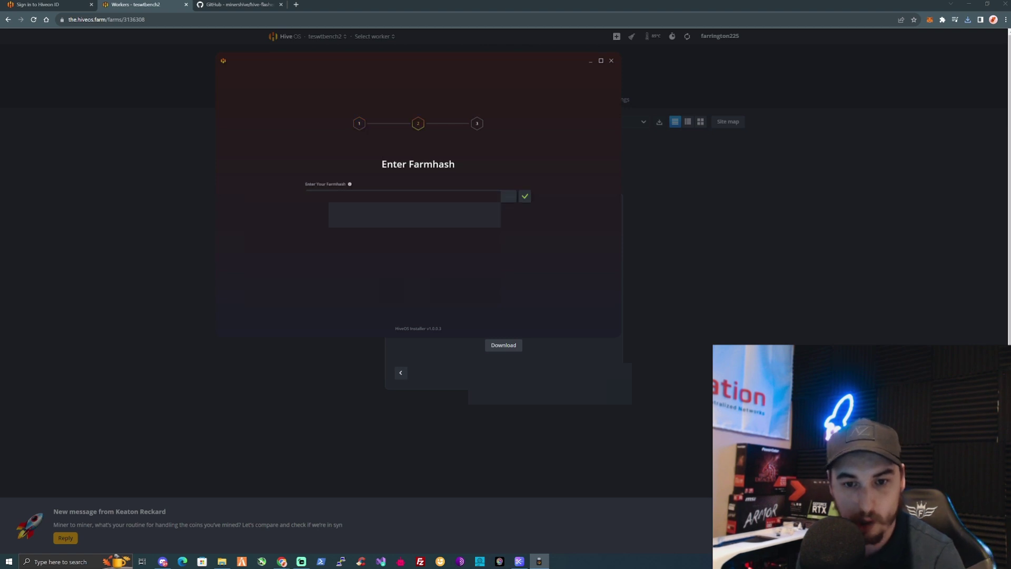
Enter the farm hash in the installer's Enter Farmhash field and move the window aside.
click(337, 196)
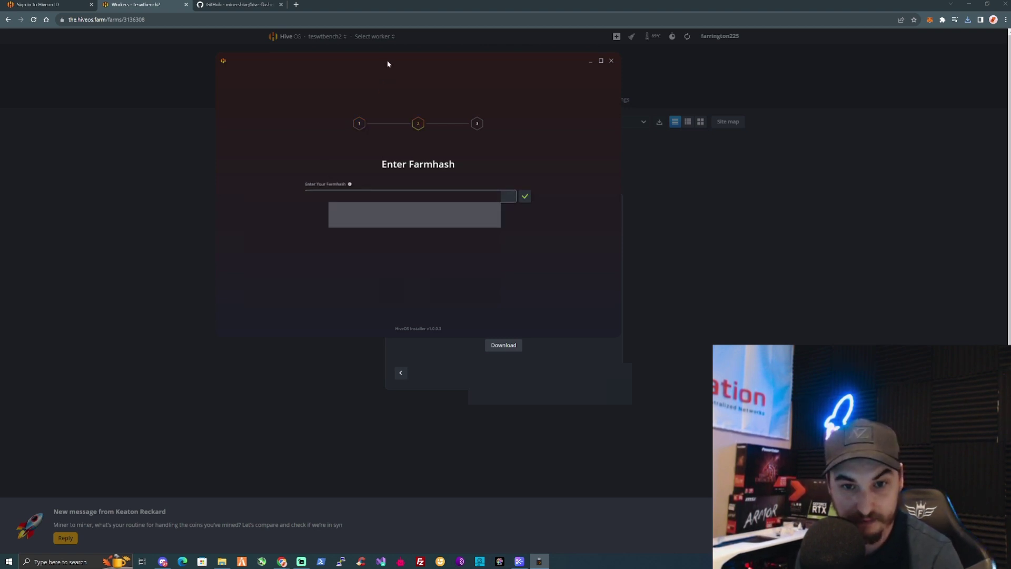
drag(388, 63, 401, 149)
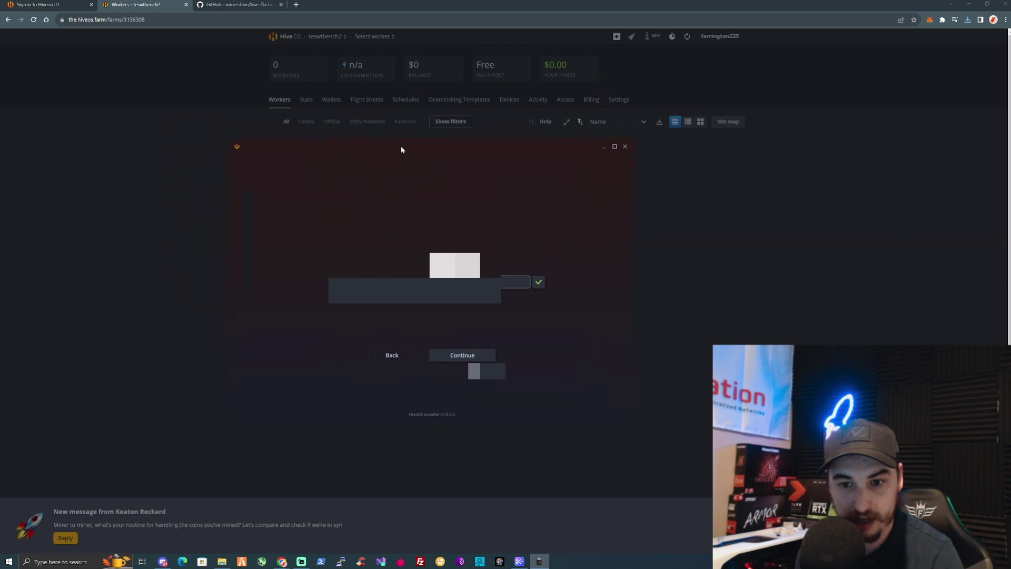
Duplicate the Workers tab, look up the farm hash in farm Settings, and move the installer aside.
click(604, 148)
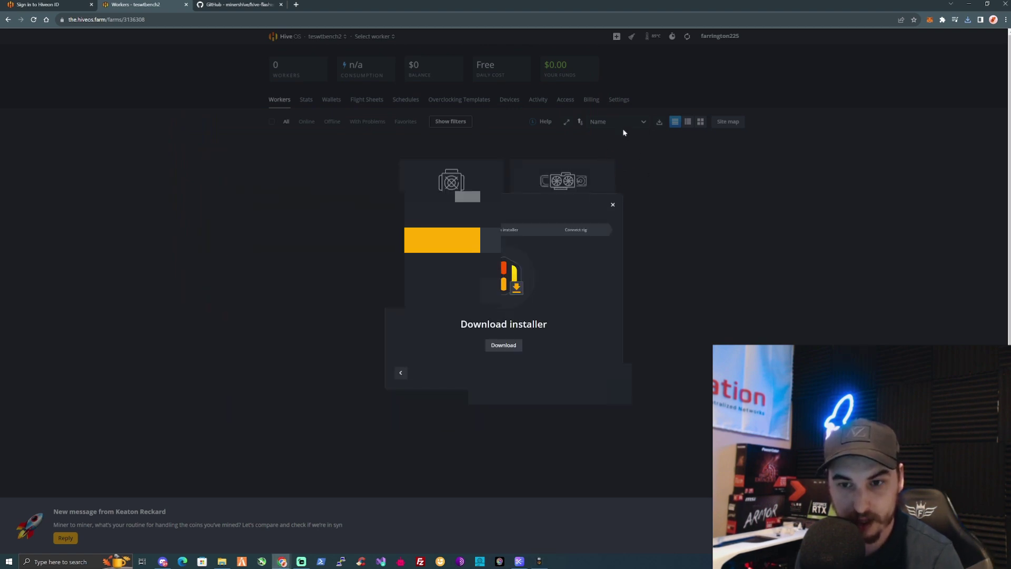
right_click(149, 5)
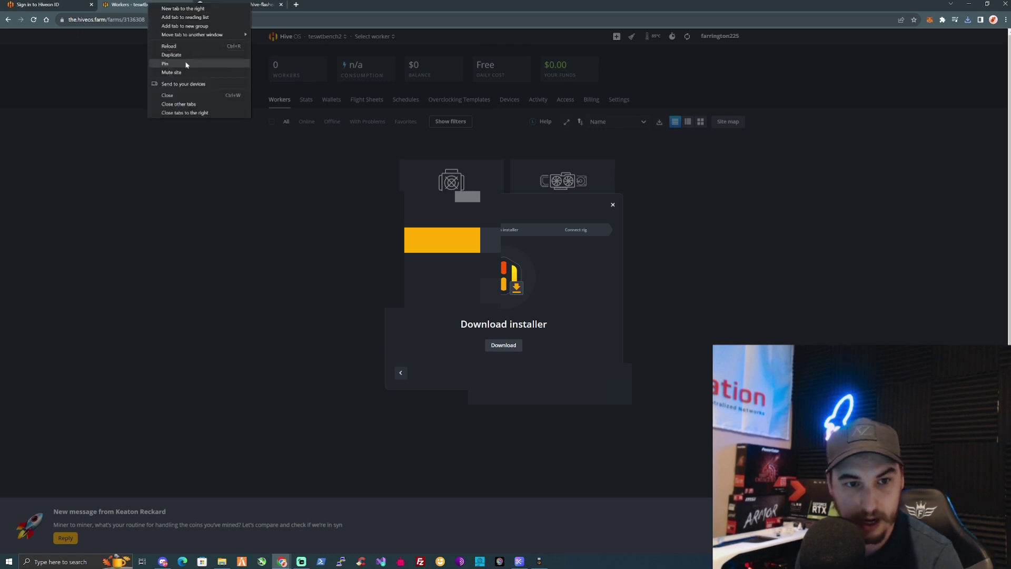
click(179, 55)
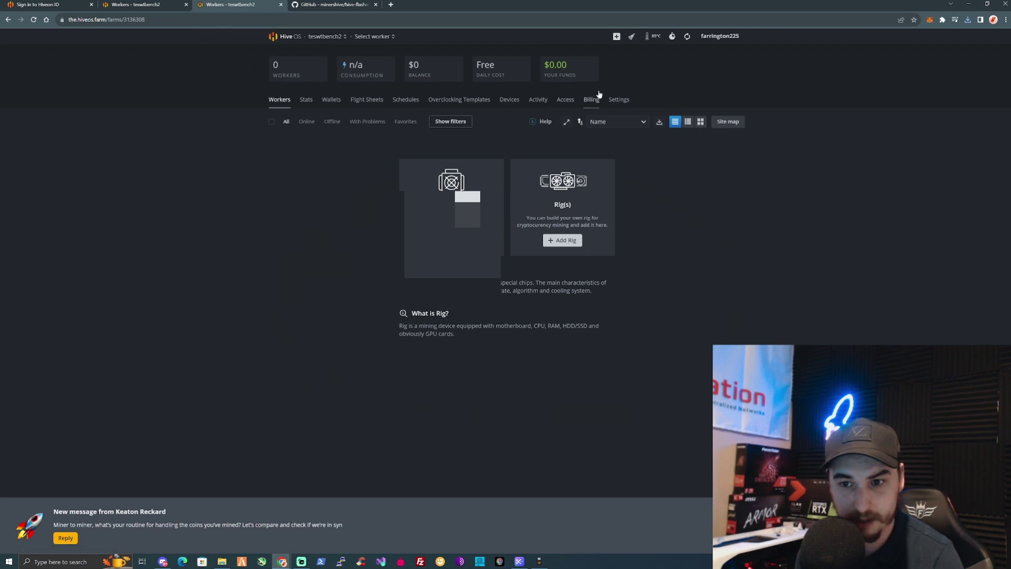
click(612, 100)
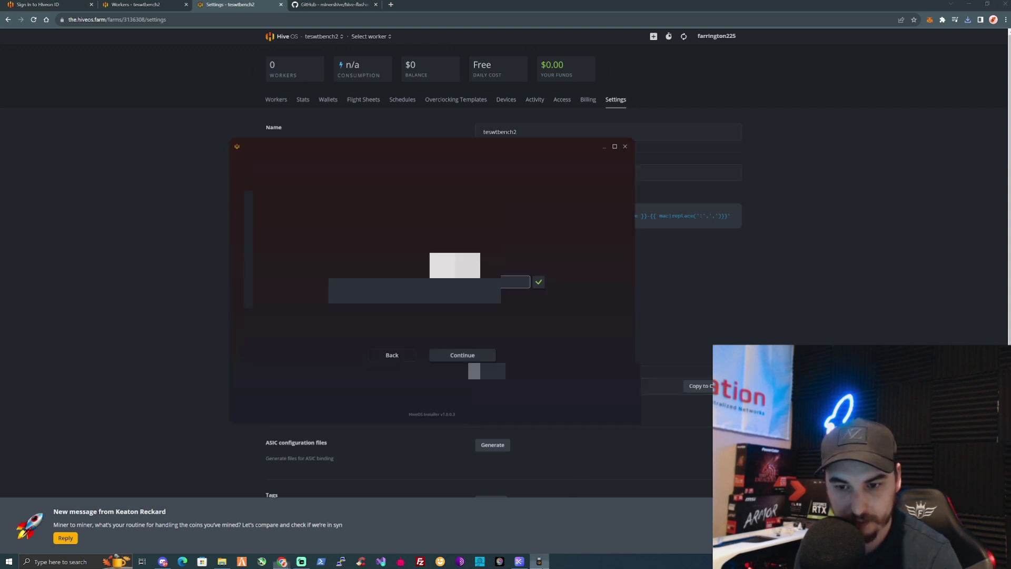
click(276, 99)
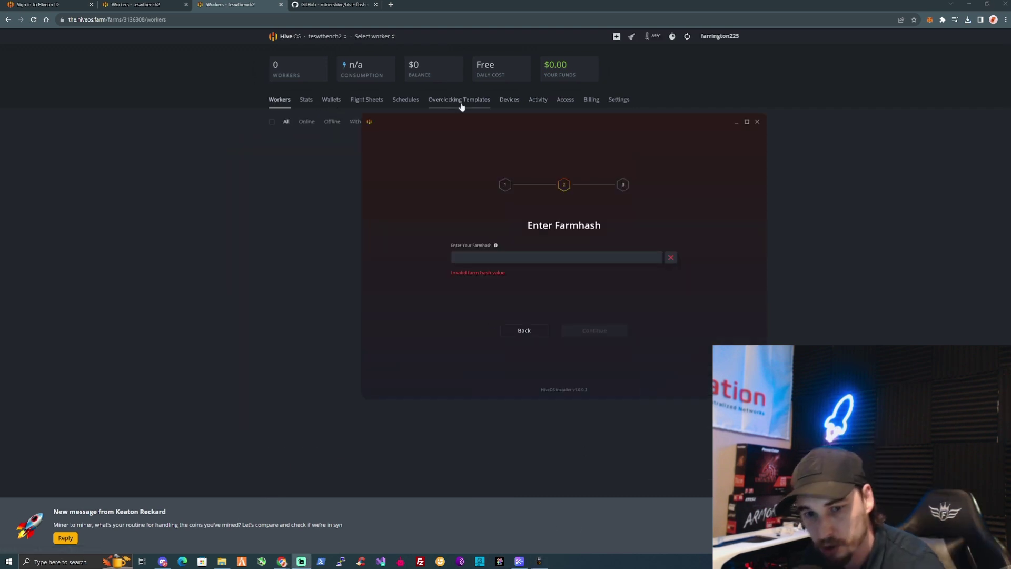
drag(466, 117, 1010, 53)
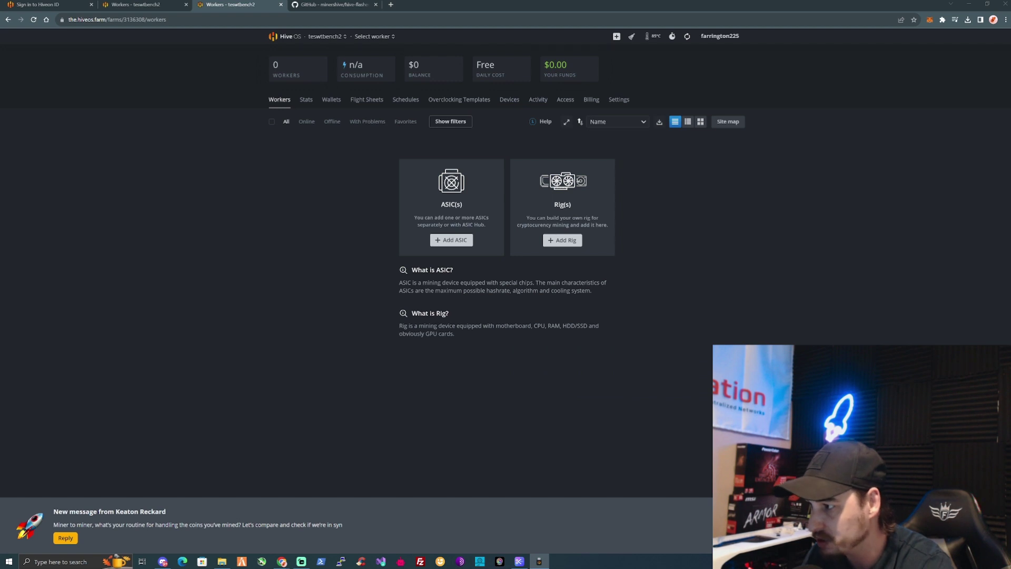
Keep HIVE (F:) as the target drive and begin flashing the Hive OS image onto it.
drag(1010, 53, 582, 53)
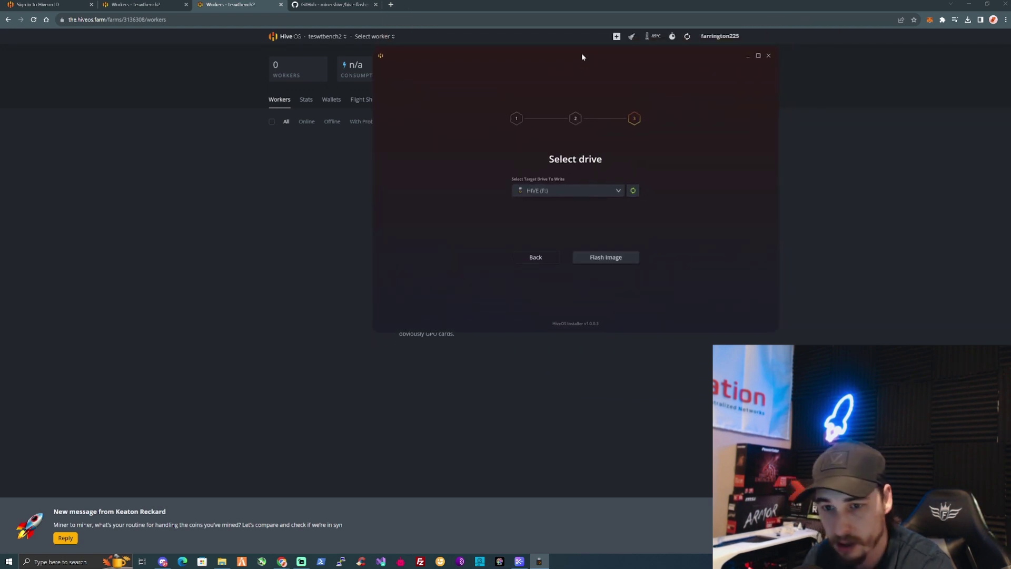
click(590, 190)
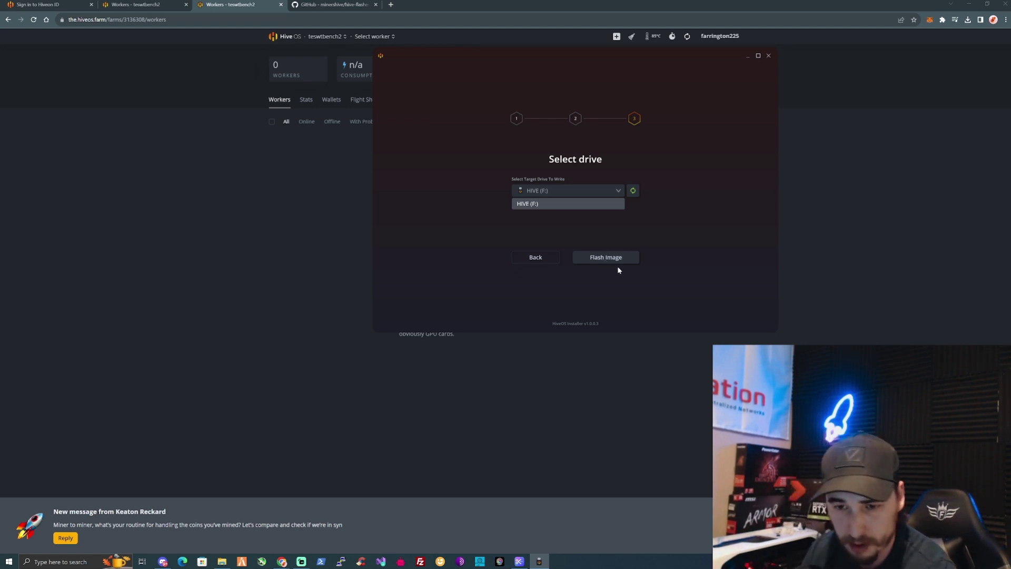
click(621, 241)
click(611, 258)
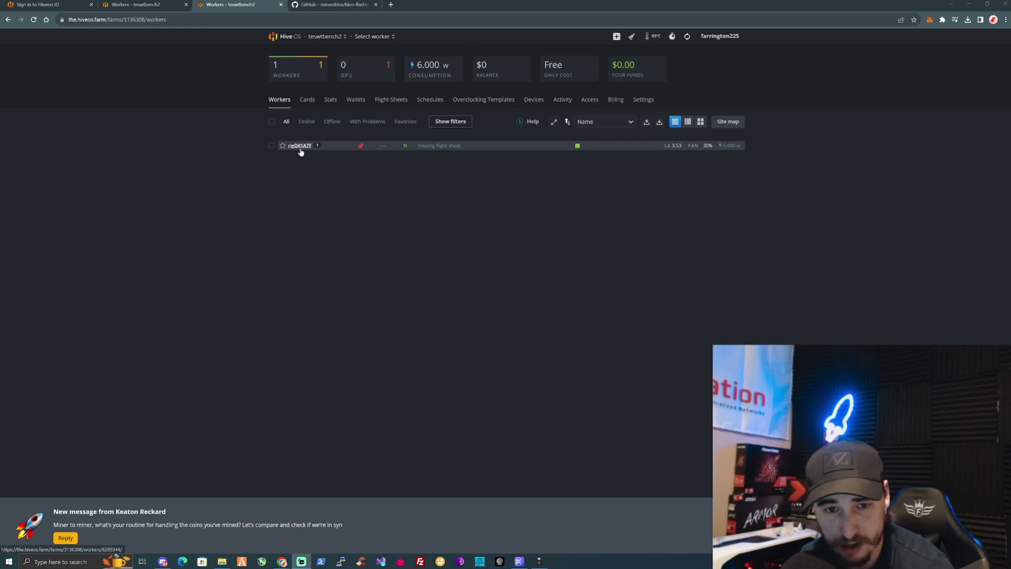
Expand the rigD41A7F row to check its IP, versions and lack of a miner.
click(350, 150)
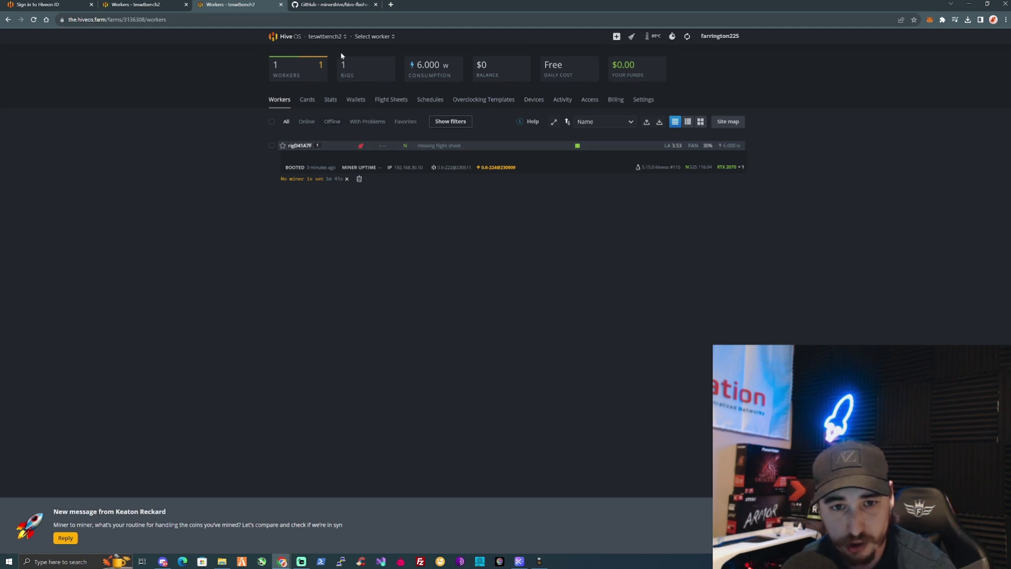
click(381, 38)
Apply the IRON flight sheet (IRON on herominers, RTM on flockpool) to rigD41A7F.
click(377, 74)
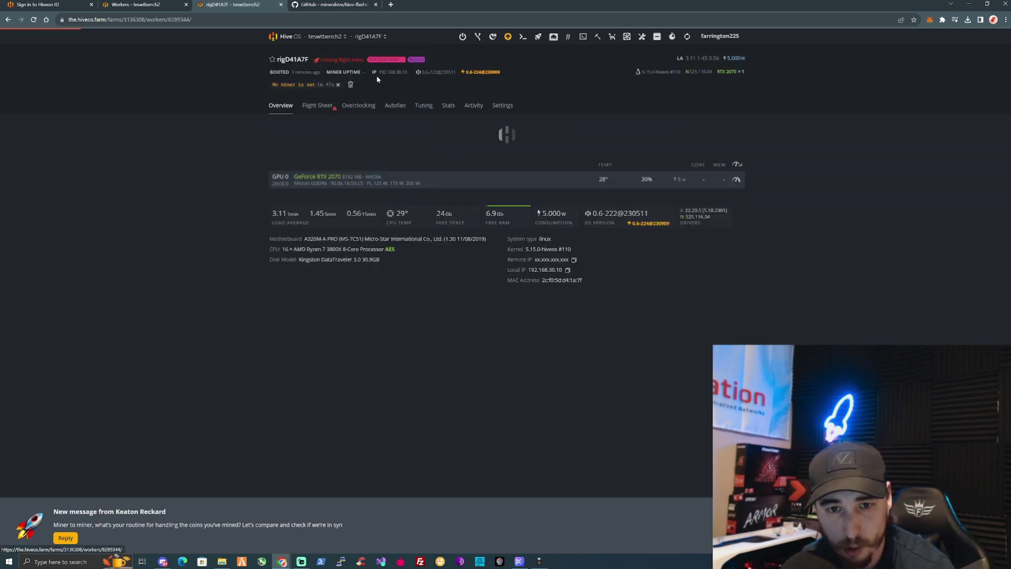
click(315, 108)
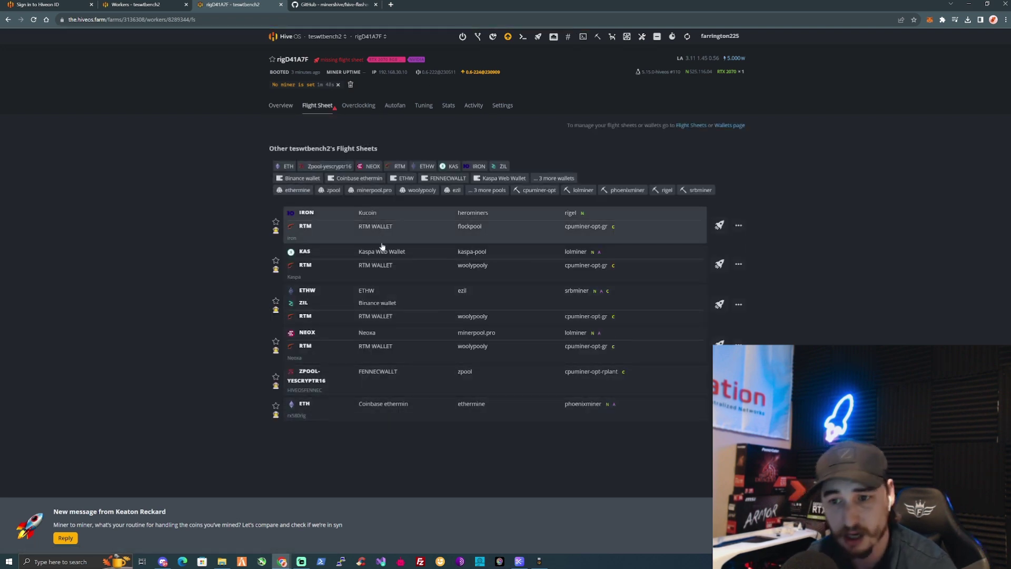
click(720, 226)
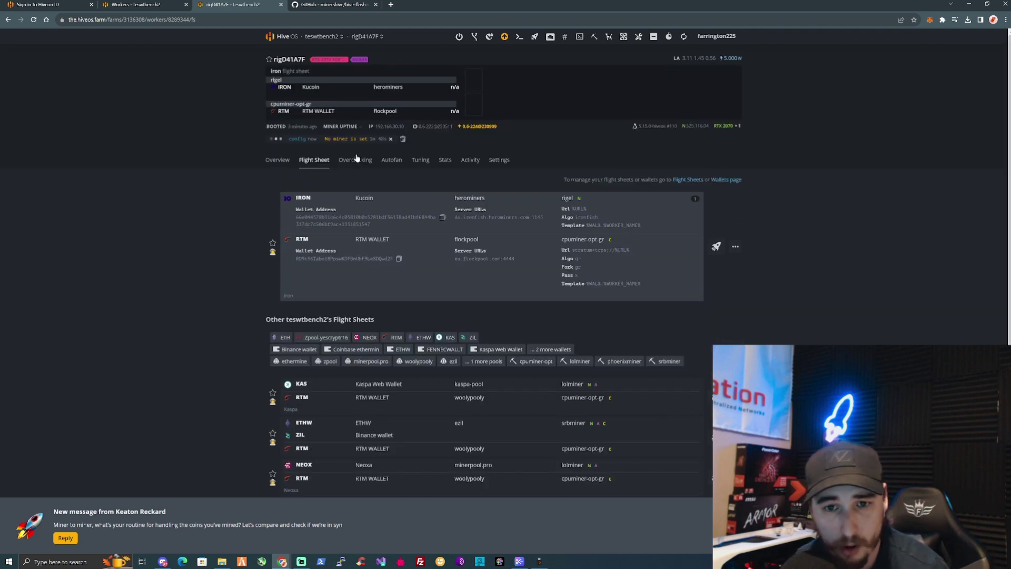